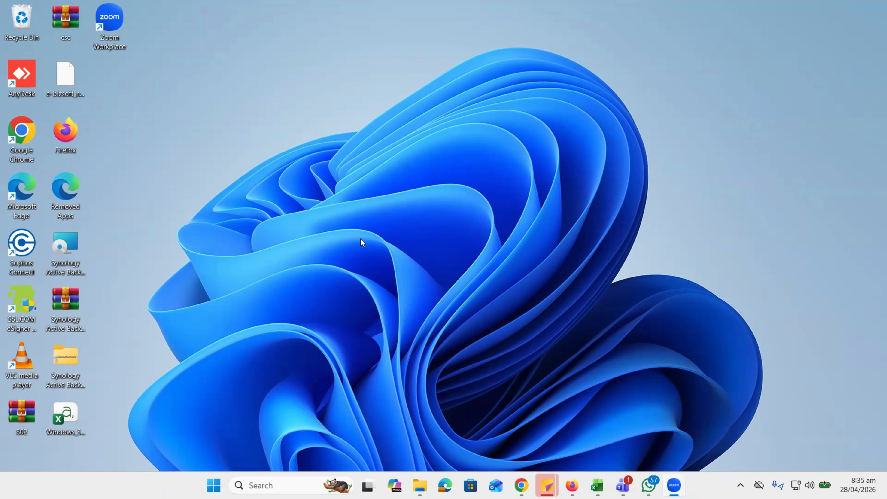
Open the mmc management console and add the Certificates snap-in for the computer account on the local computer
{"action": "key", "text": "super+r"}
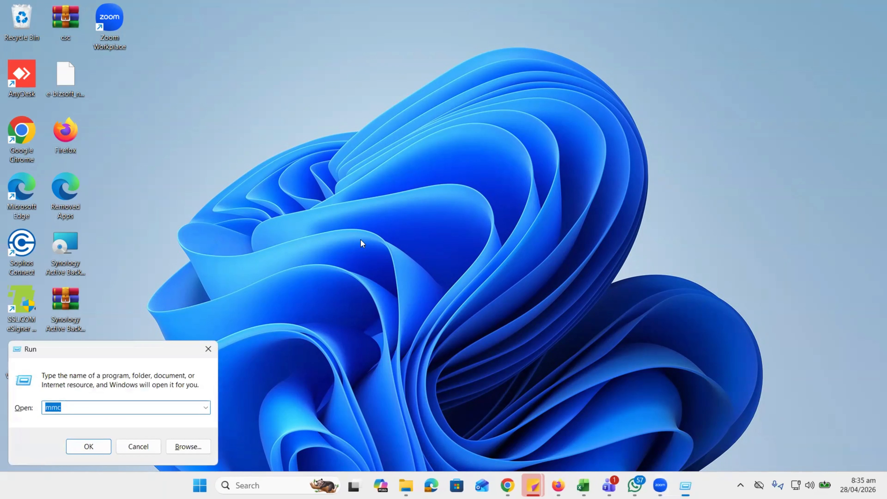
{"action": "key", "text": "Return"}
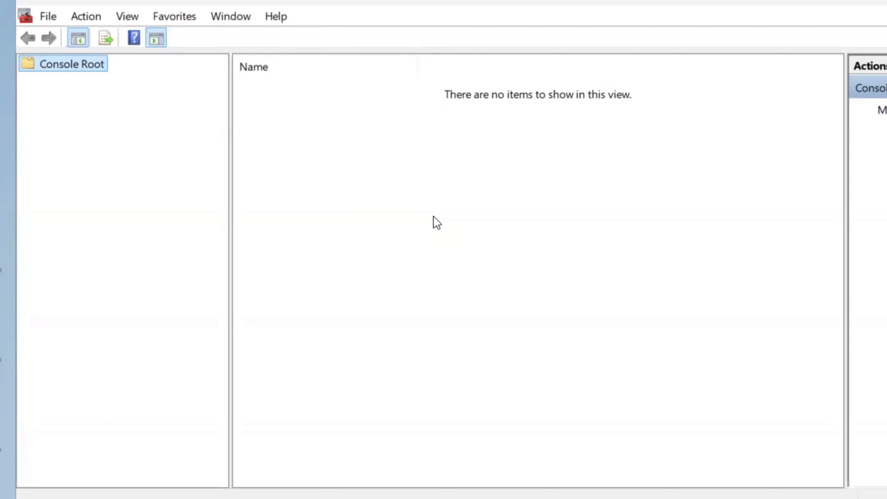
{"action": "key", "text": "ctrl+m"}
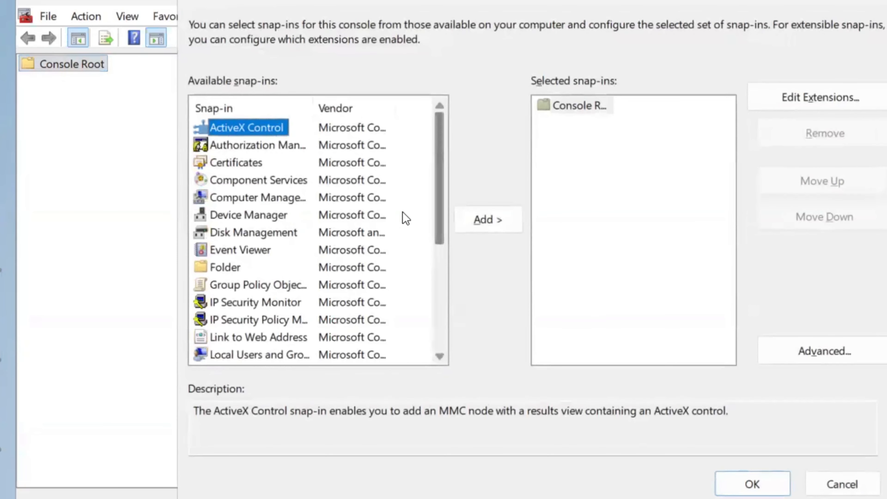
{"action": "double_click", "coordinate": [248, 168]}
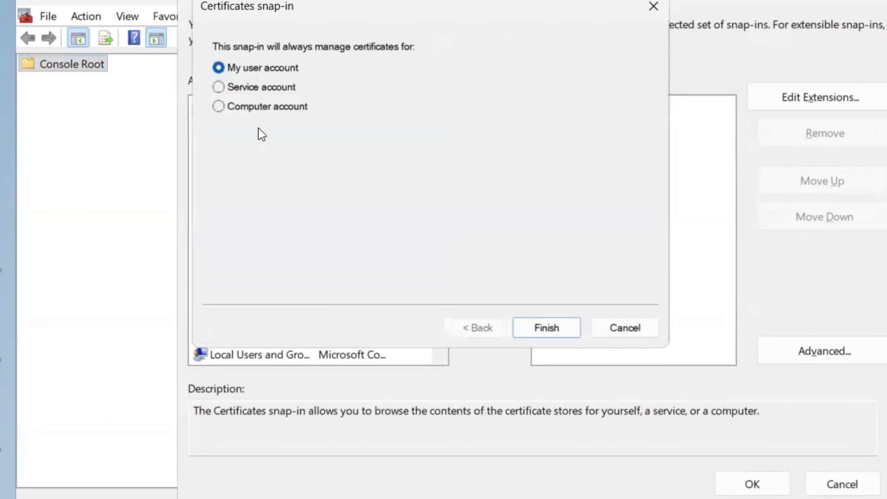
{"action": "left_click", "coordinate": [275, 111]}
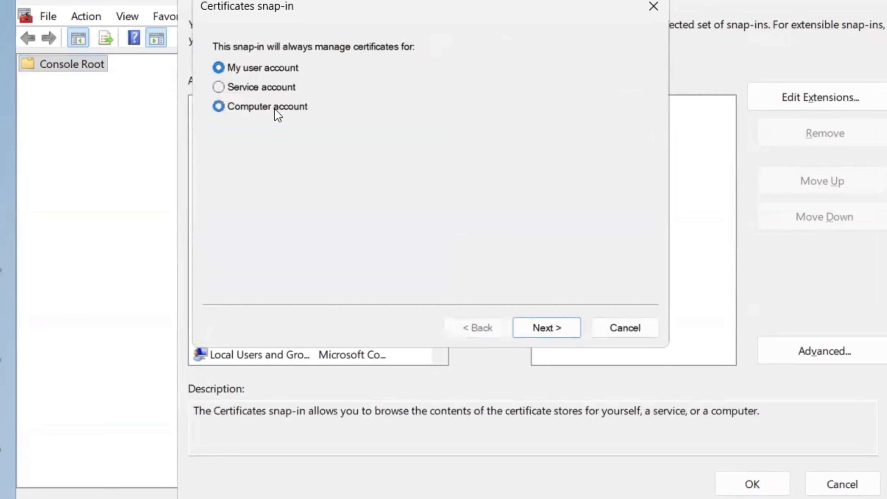
{"action": "left_click", "coordinate": [548, 329]}
{"action": "left_click", "coordinate": [549, 330]}
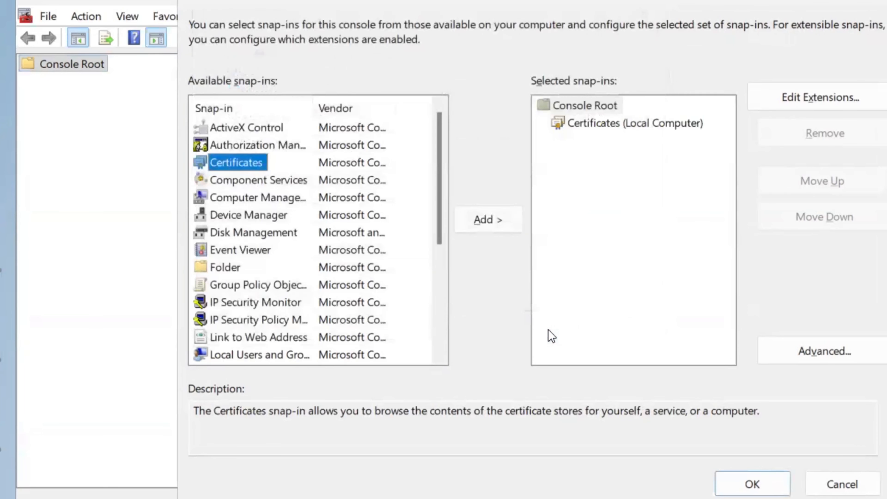
{"action": "left_click", "coordinate": [752, 484]}
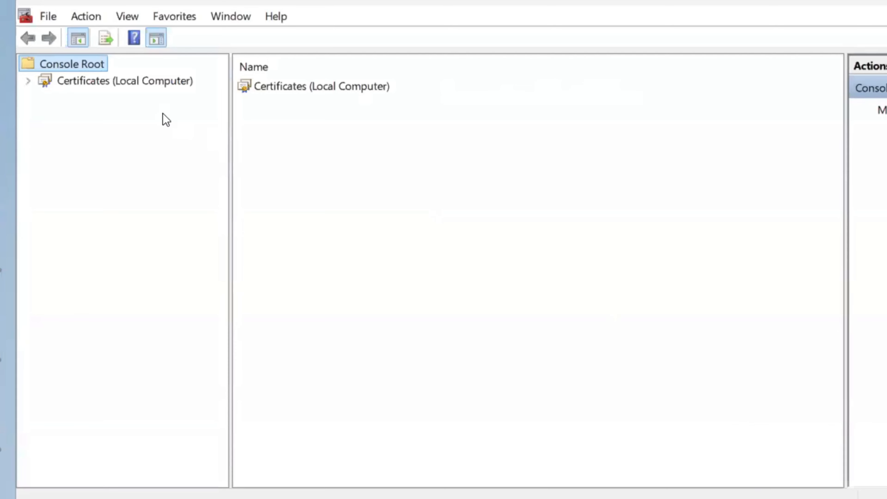
Expand the local computer's Personal certificate store and open its Certificates folder
{"action": "left_click", "coordinate": [28, 81]}
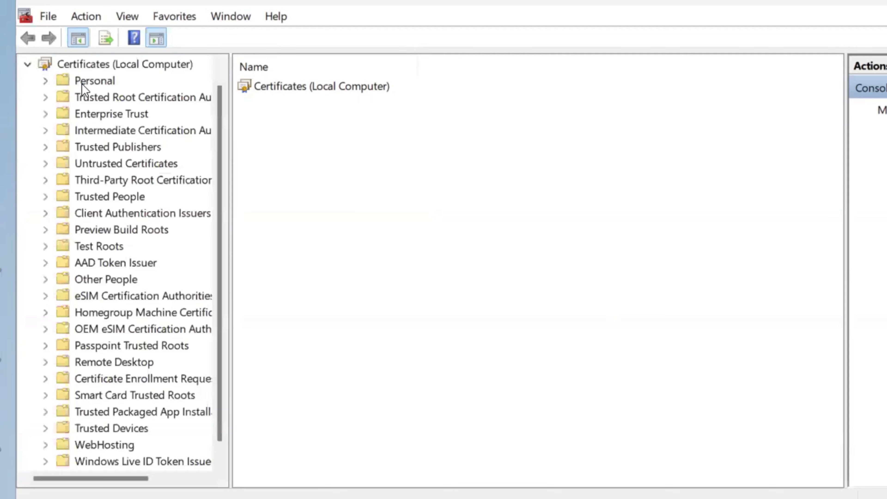
{"action": "left_click", "coordinate": [84, 82]}
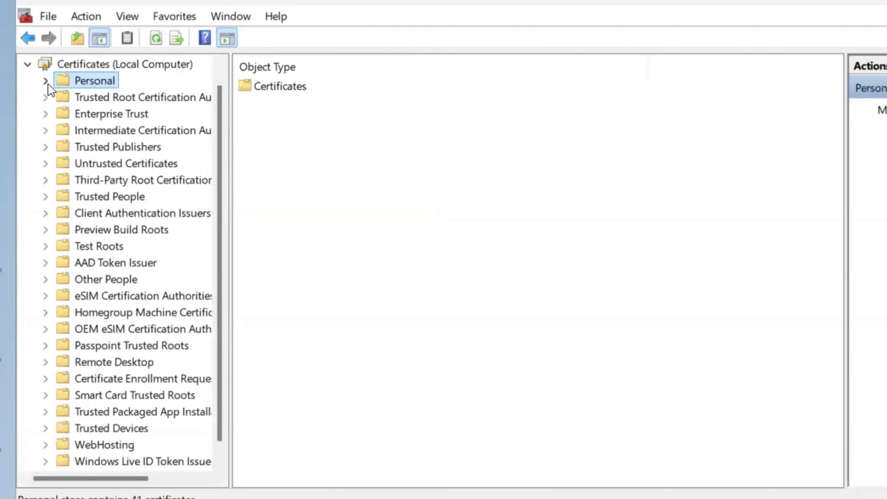
{"action": "left_click", "coordinate": [45, 81]}
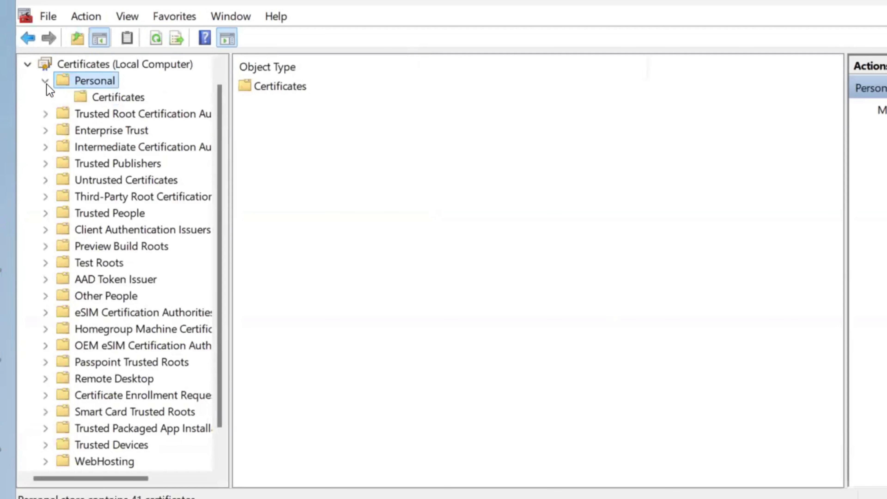
{"action": "left_click", "coordinate": [118, 98]}
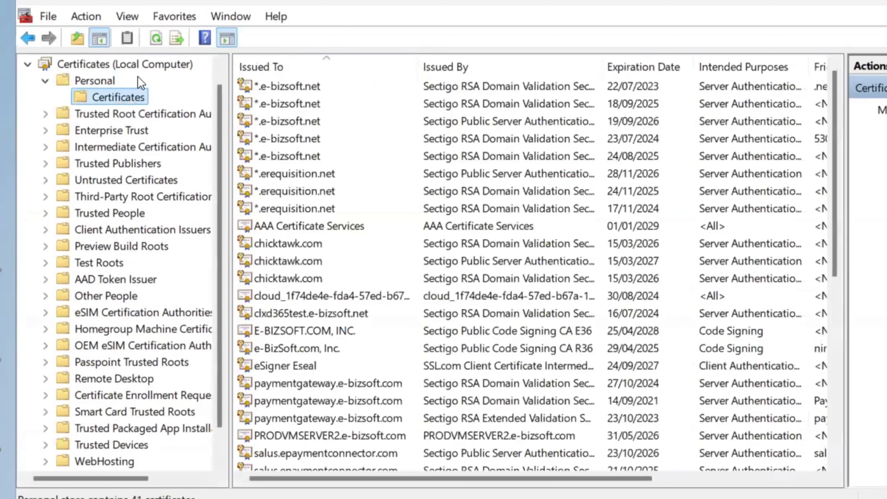
Start a custom certificate request from the Personal store and proceed past the enrollment policy selection
{"action": "left_click", "coordinate": [110, 83]}
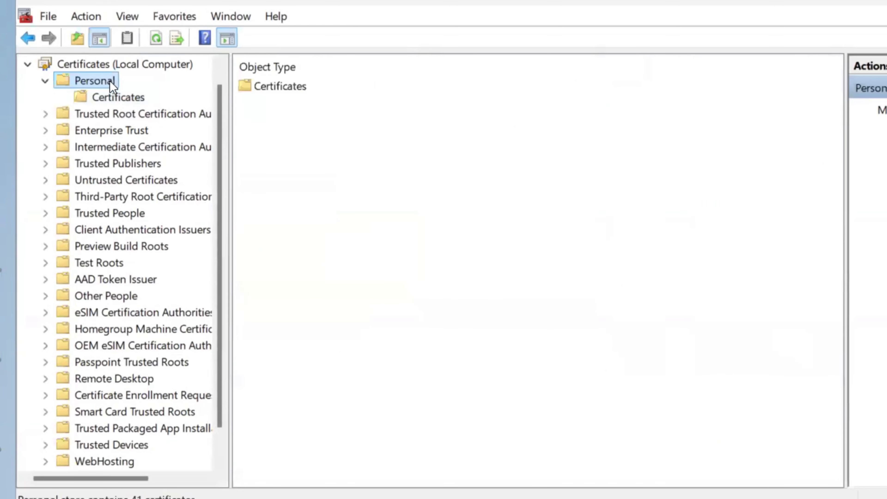
{"action": "right_click", "coordinate": [112, 84]}
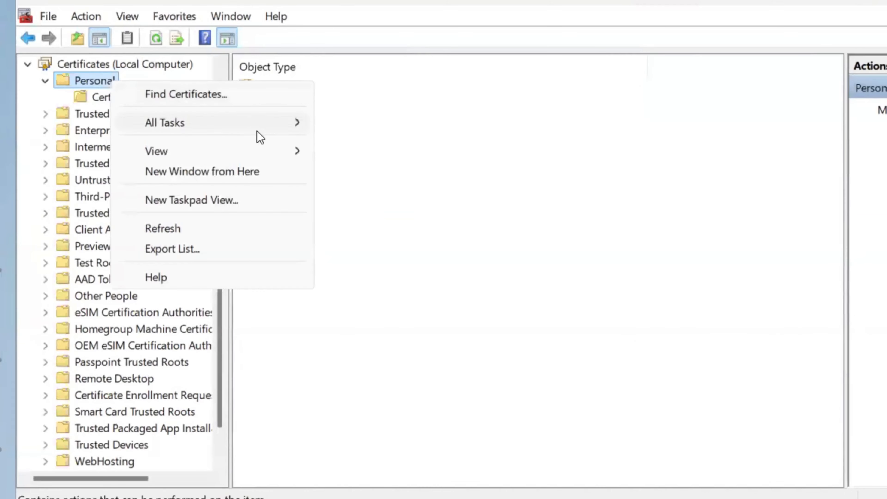
{"action": "mouse_move", "coordinate": [280, 123]}
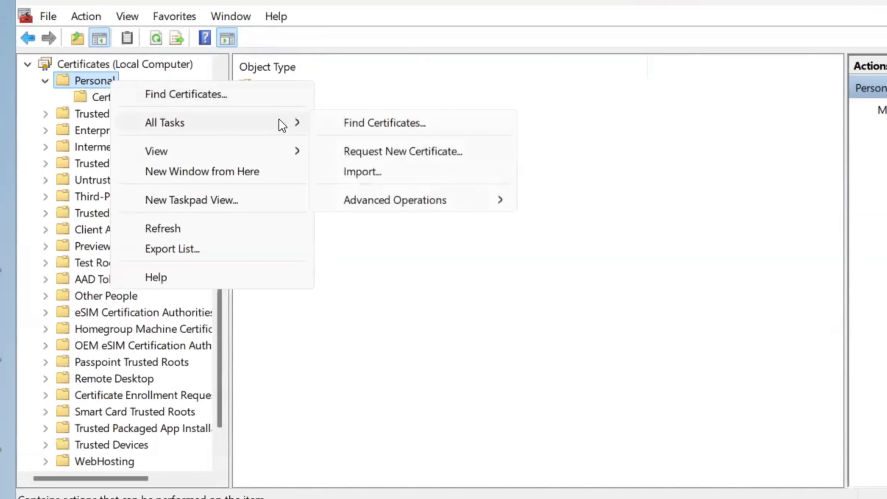
{"action": "mouse_move", "coordinate": [451, 202]}
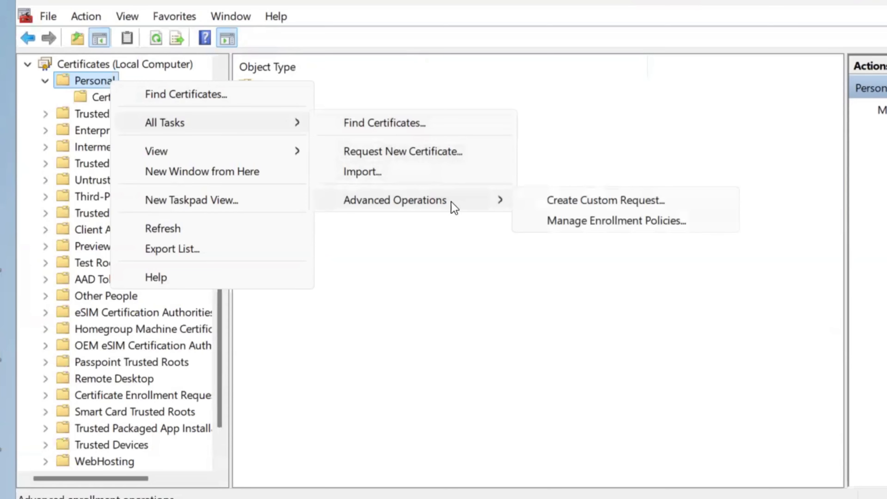
{"action": "left_click", "coordinate": [596, 204]}
{"action": "left_click", "coordinate": [725, 440]}
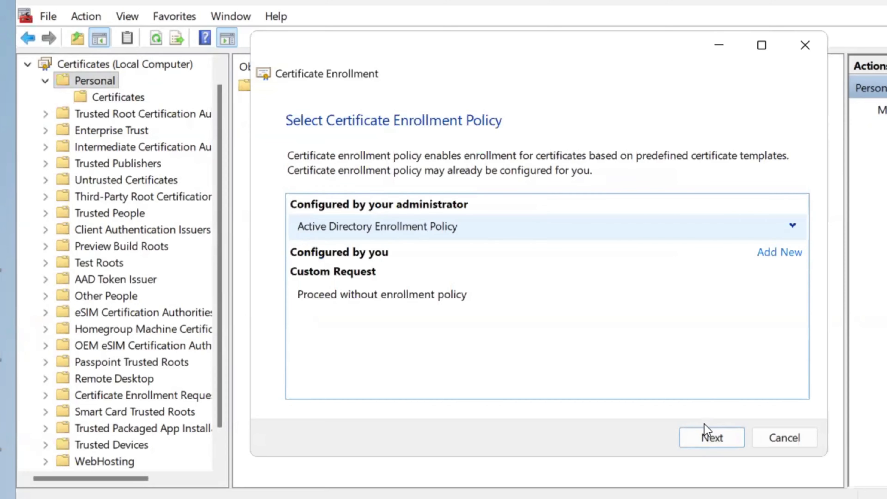
{"action": "left_click", "coordinate": [705, 443]}
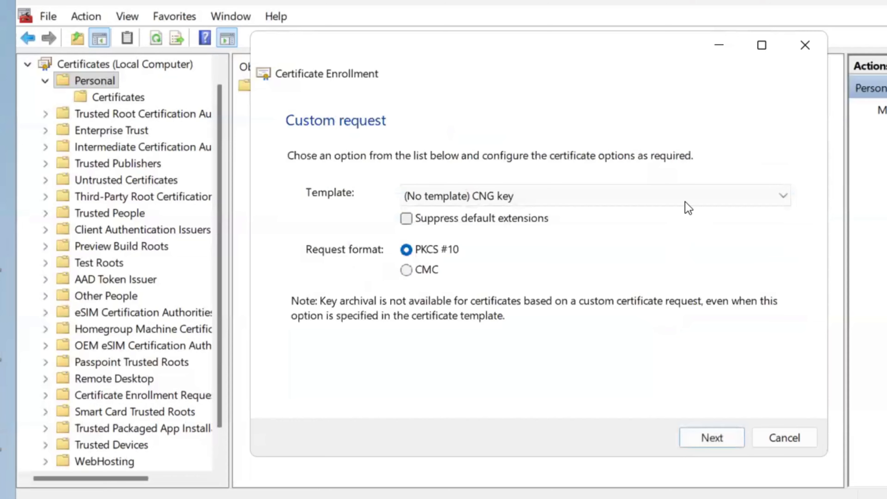
Set the custom request's template to (No template) Legacy key and proceed to the certificate information
{"action": "left_click", "coordinate": [691, 205]}
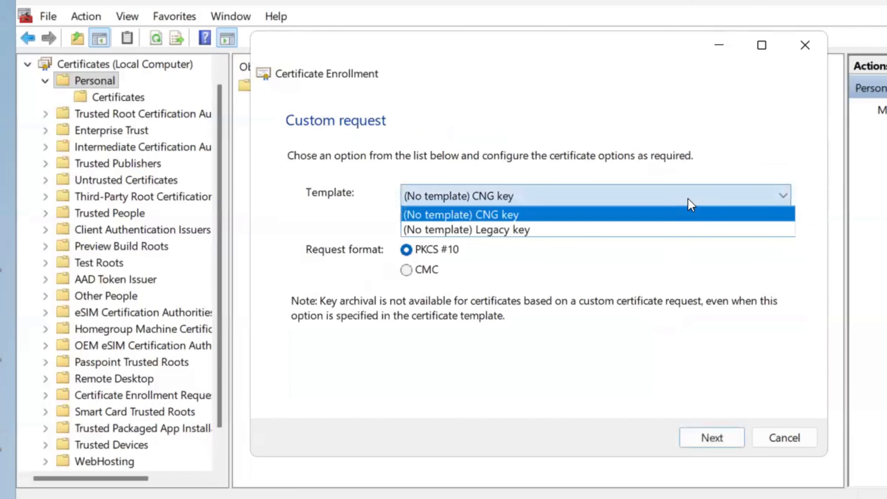
{"action": "left_click", "coordinate": [533, 229]}
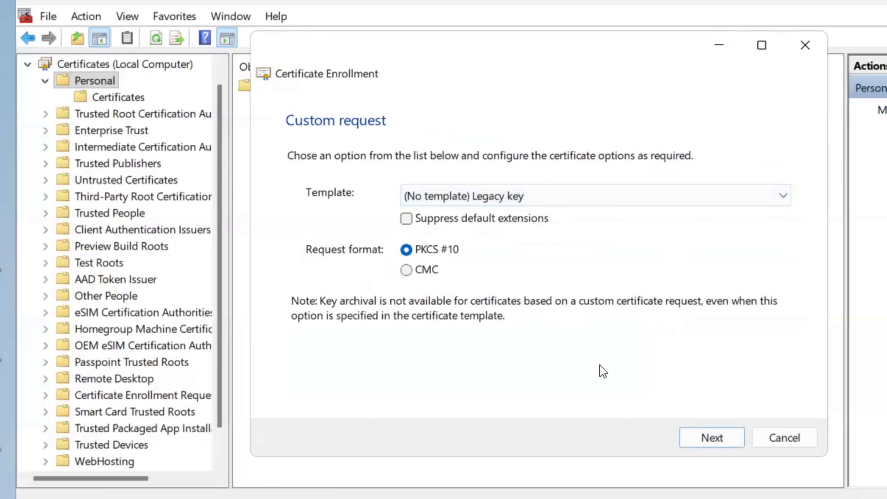
{"action": "left_click", "coordinate": [703, 440]}
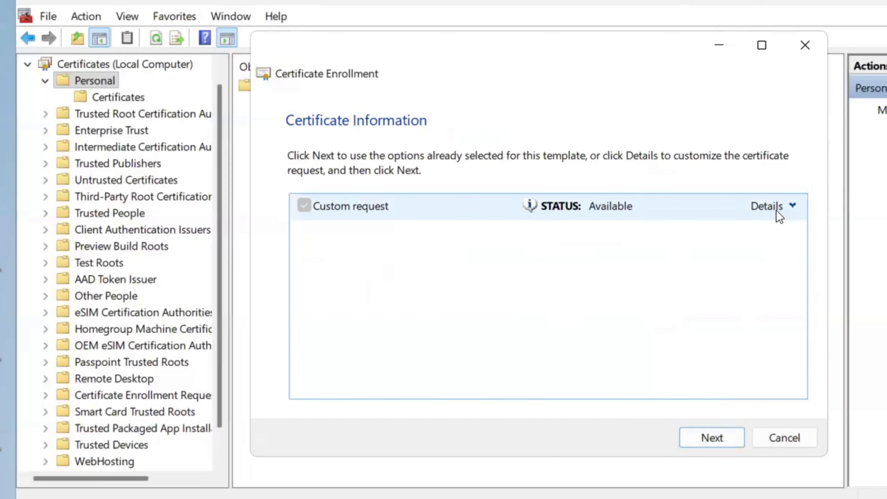
Open the custom request's properties and enter the friendly name "techworld" and the description "test csr"
{"action": "left_click", "coordinate": [790, 209]}
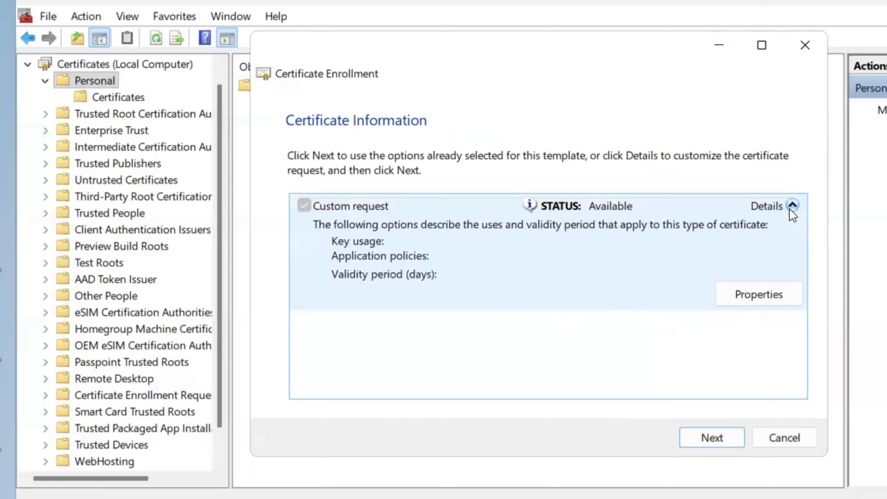
{"action": "left_click", "coordinate": [759, 293]}
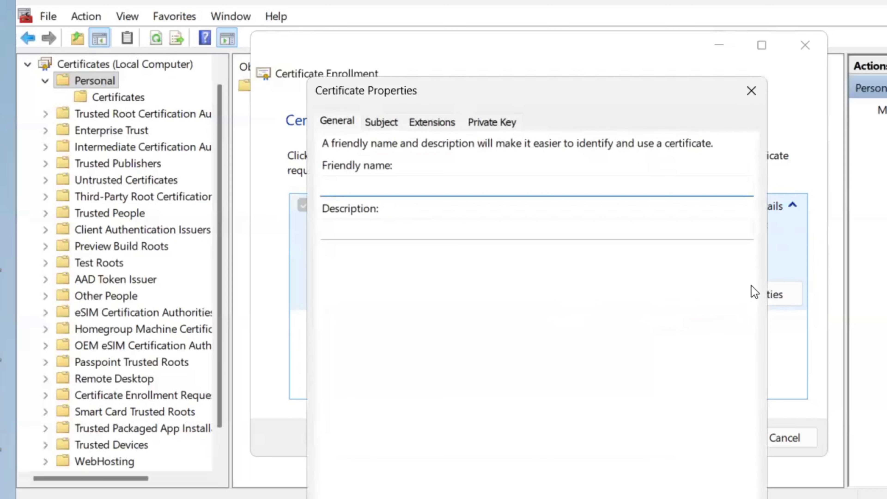
{"action": "type", "text": "techworld"}
{"action": "left_click", "coordinate": [481, 232]}
{"action": "type", "text": "test"}
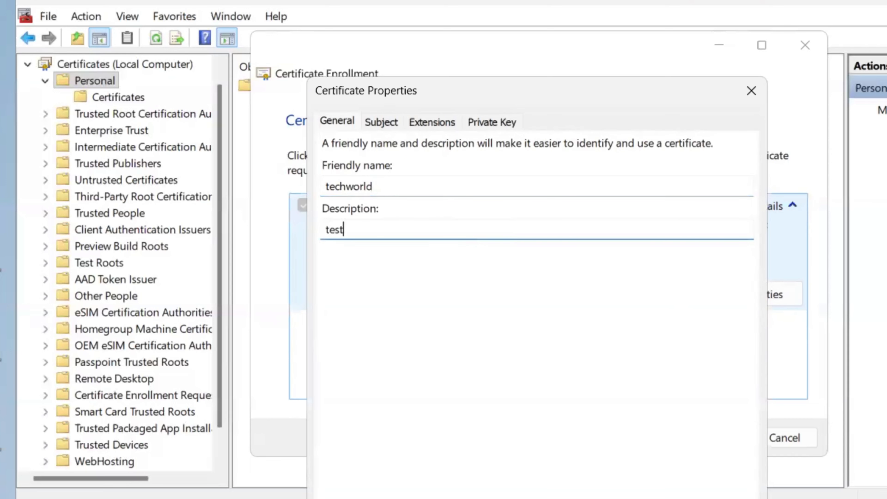
{"action": "type", "text": " csr"}
Add the common name techworld.com to the certificate's subject name
{"action": "left_click", "coordinate": [378, 127]}
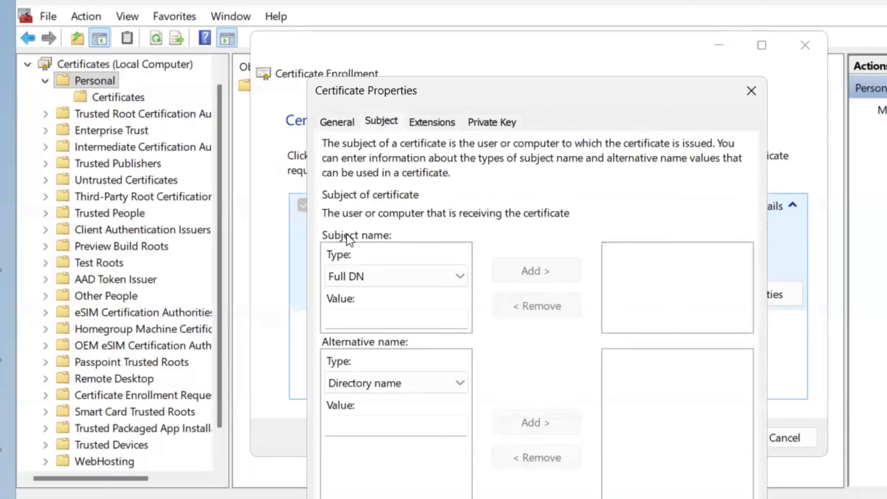
{"action": "left_click", "coordinate": [388, 280]}
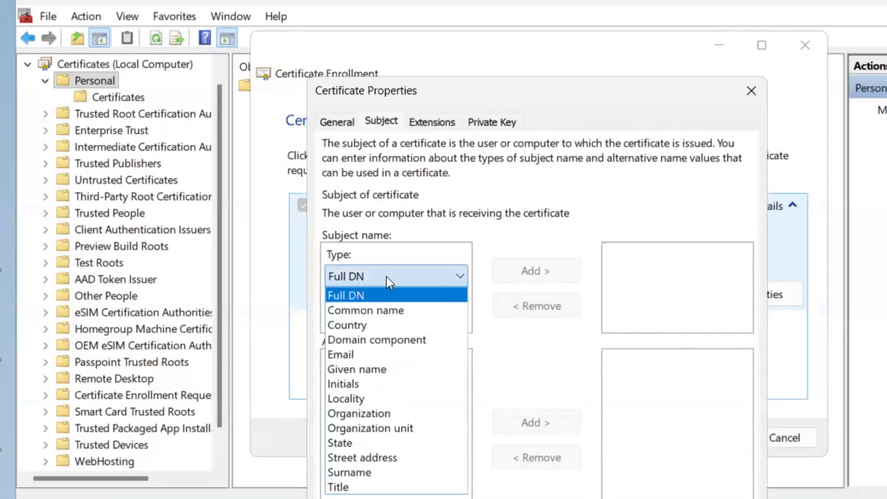
{"action": "left_click", "coordinate": [383, 310]}
{"action": "left_click", "coordinate": [384, 312]}
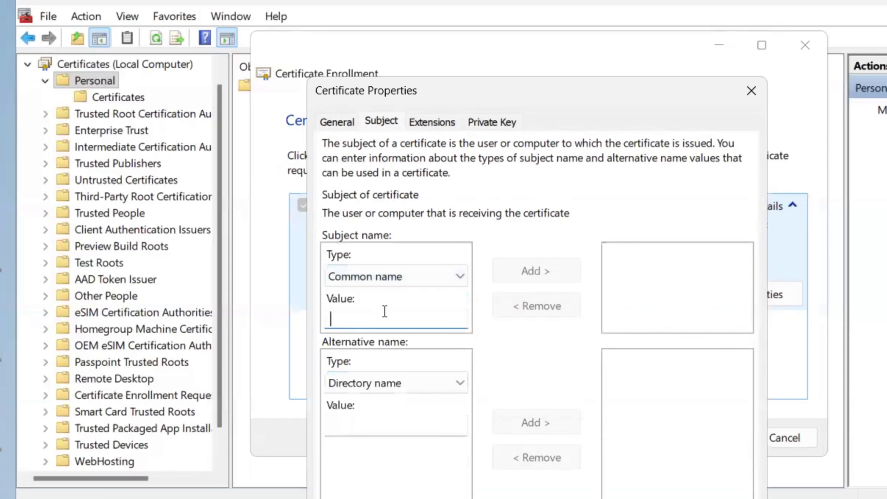
{"action": "type", "text": "techwo"}
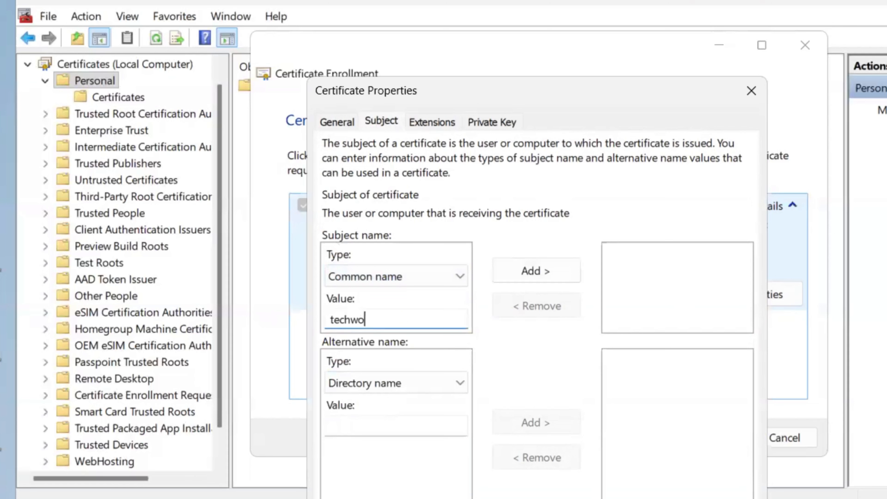
{"action": "type", "text": "rld.com"}
{"action": "left_click", "coordinate": [529, 276]}
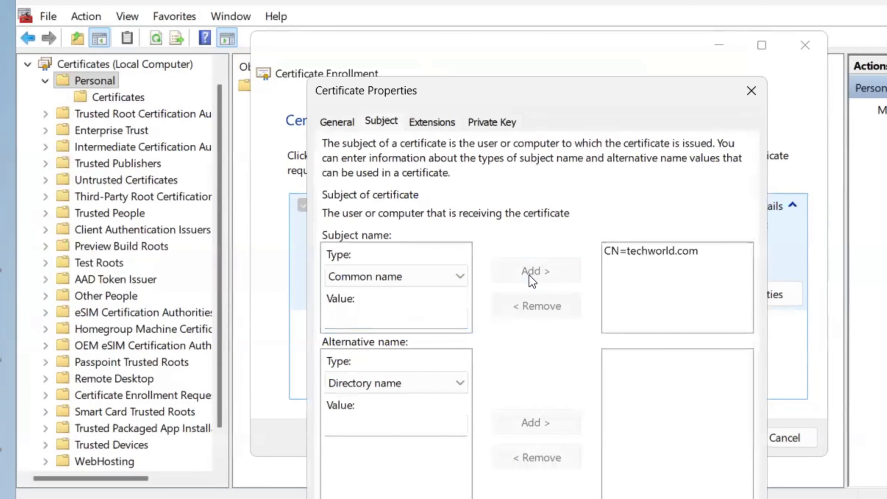
Add the country USA to the certificate's subject name
{"action": "left_click", "coordinate": [435, 278]}
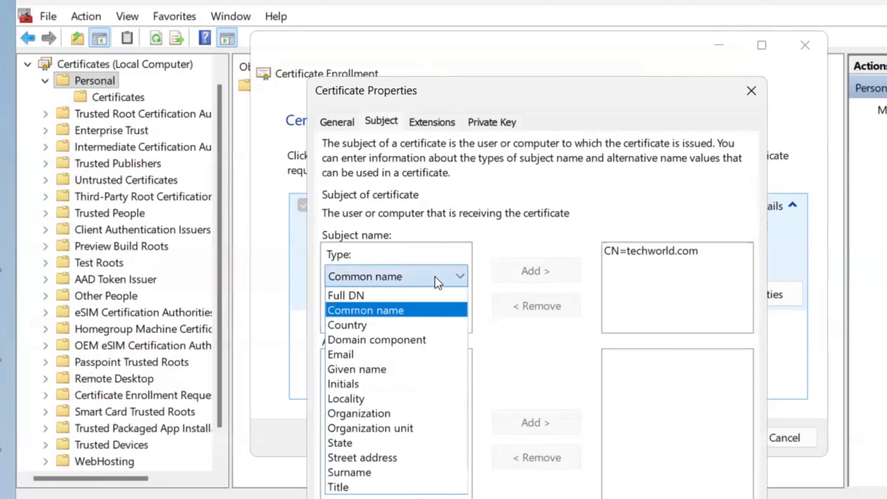
{"action": "left_click", "coordinate": [388, 325]}
{"action": "left_click", "coordinate": [389, 322]}
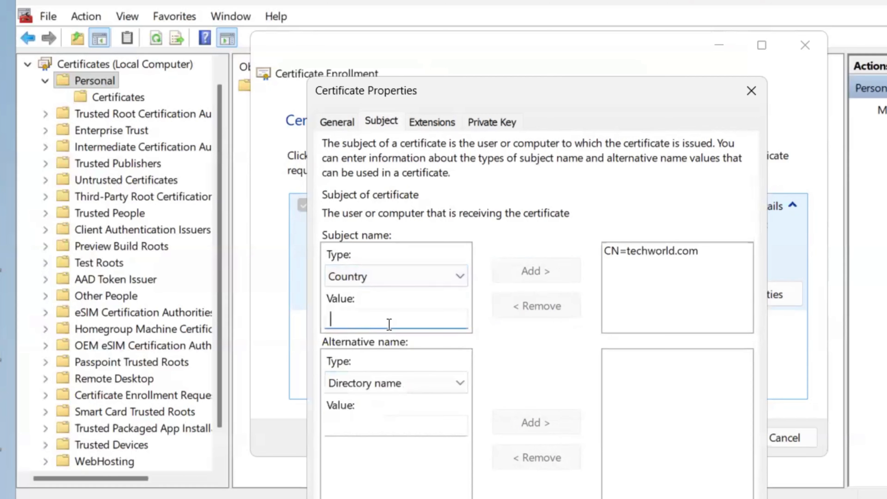
{"action": "type", "text": "USA"}
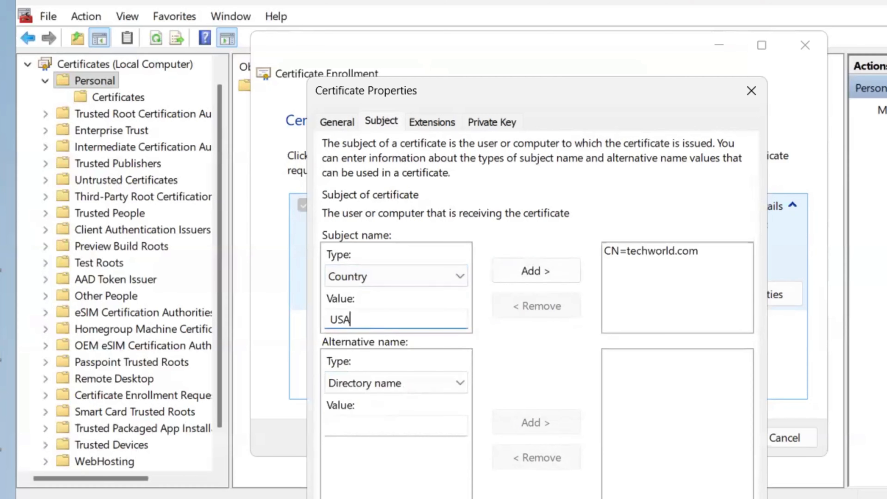
{"action": "left_click", "coordinate": [536, 273]}
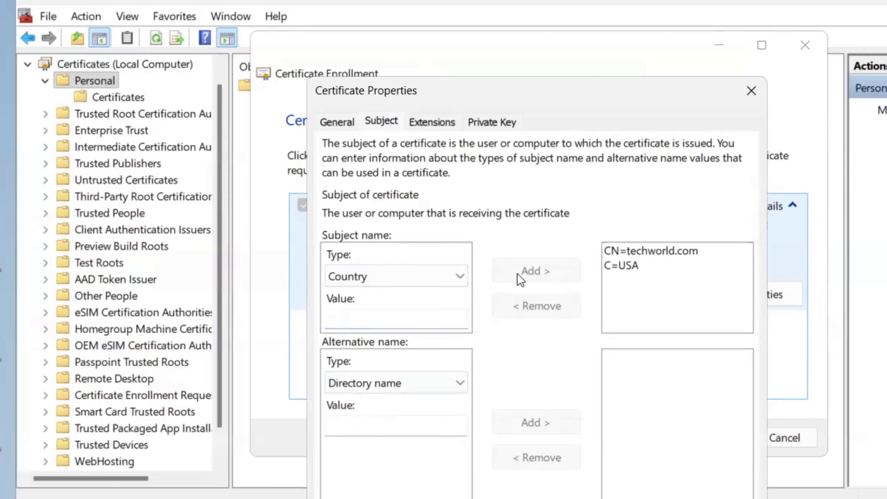
Add the locality Davie to the certificate's subject name
{"action": "left_click", "coordinate": [399, 271]}
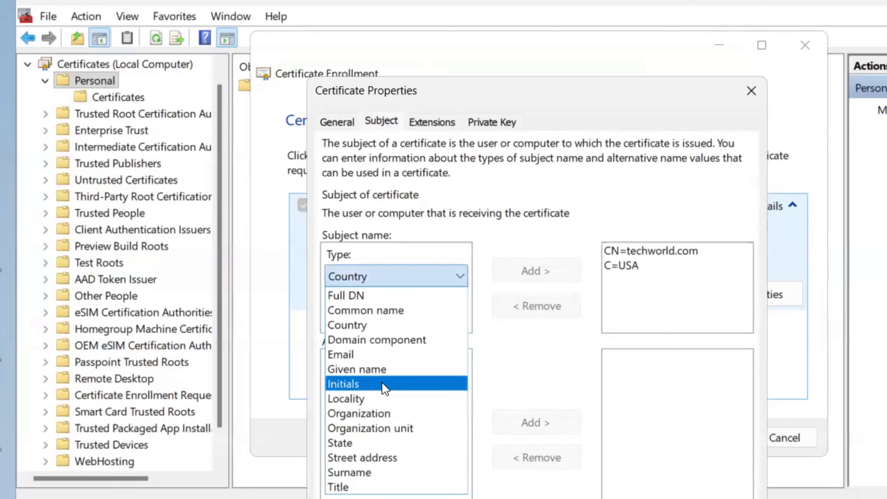
{"action": "left_click", "coordinate": [380, 401]}
{"action": "left_click", "coordinate": [363, 314]}
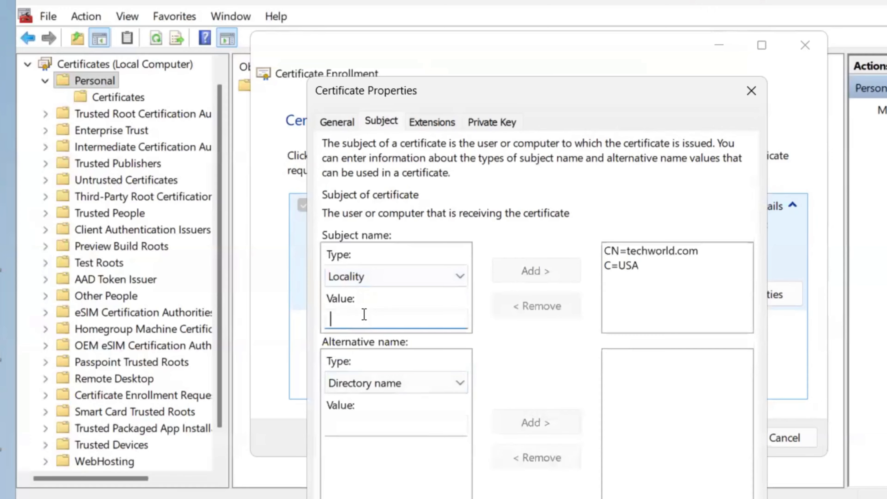
{"action": "type", "text": "Davir"}
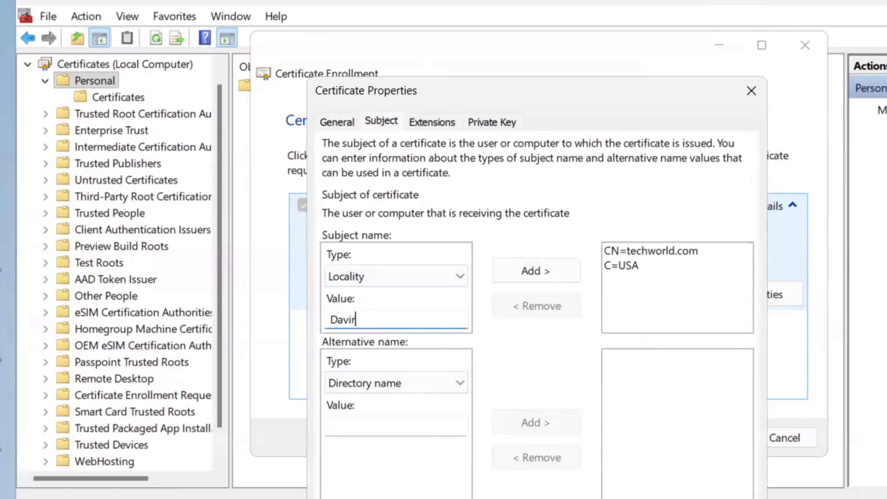
{"action": "key", "text": "BackSpace"}
{"action": "type", "text": "e"}
{"action": "left_click", "coordinate": [532, 272]}
Add the state Florida to the certificate's subject name
{"action": "left_click", "coordinate": [422, 281]}
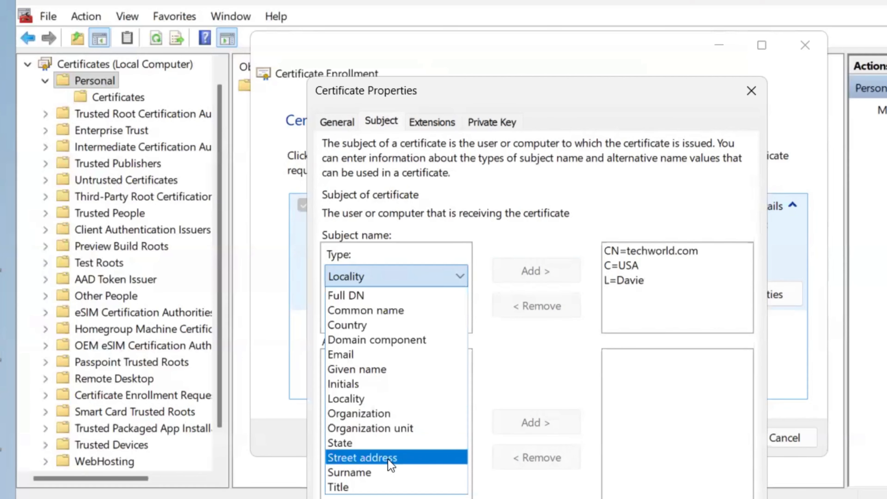
{"action": "left_click", "coordinate": [388, 443]}
{"action": "left_click", "coordinate": [396, 319]}
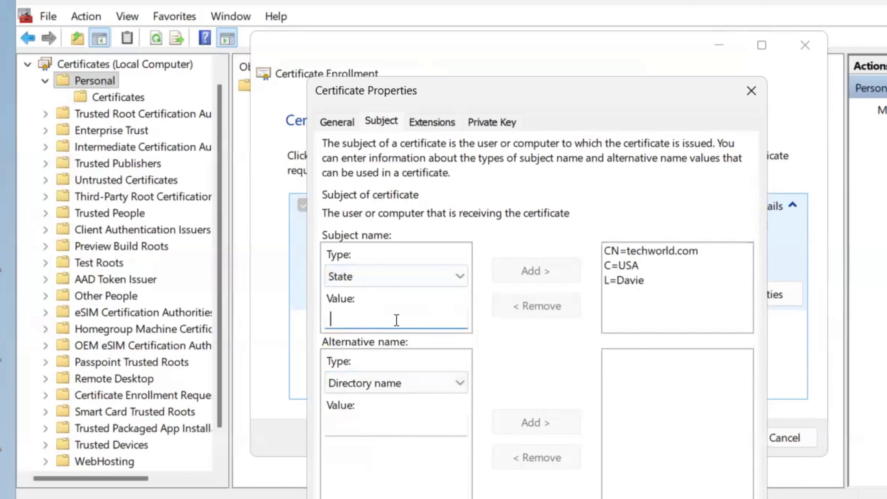
{"action": "type", "text": "Florida"}
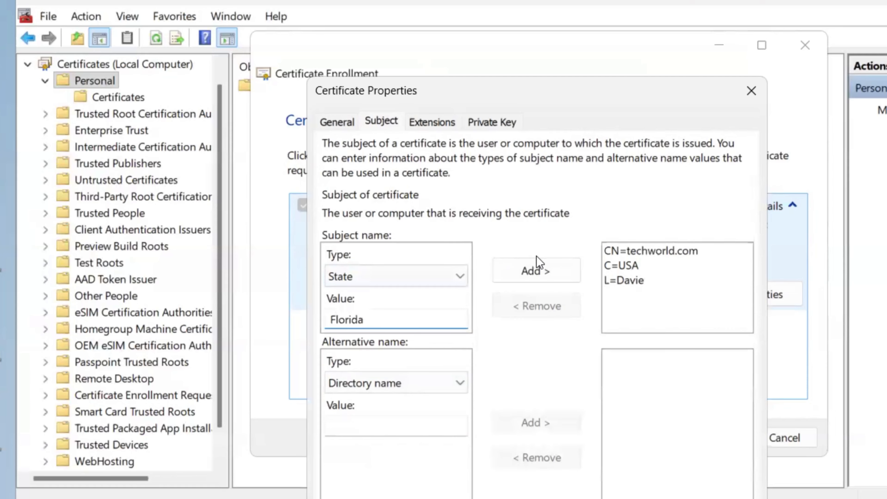
{"action": "left_click", "coordinate": [542, 270]}
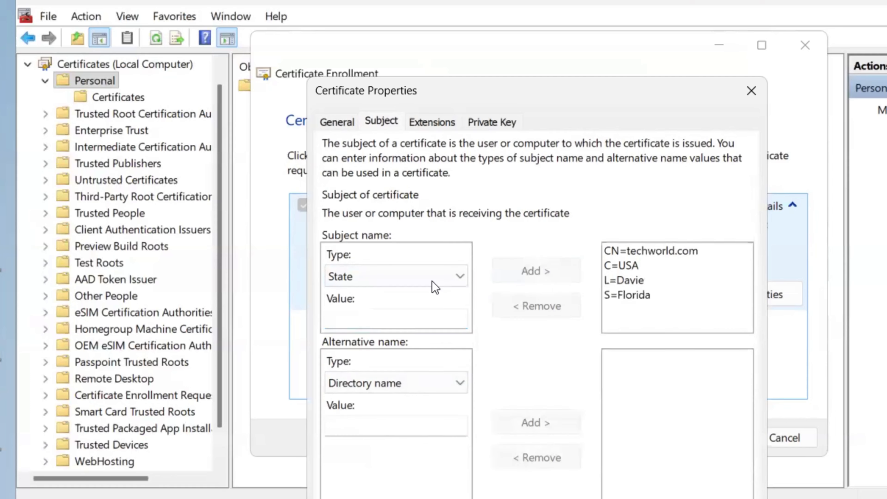
Add the organization techworld to the certificate's subject name
{"action": "left_click", "coordinate": [421, 278]}
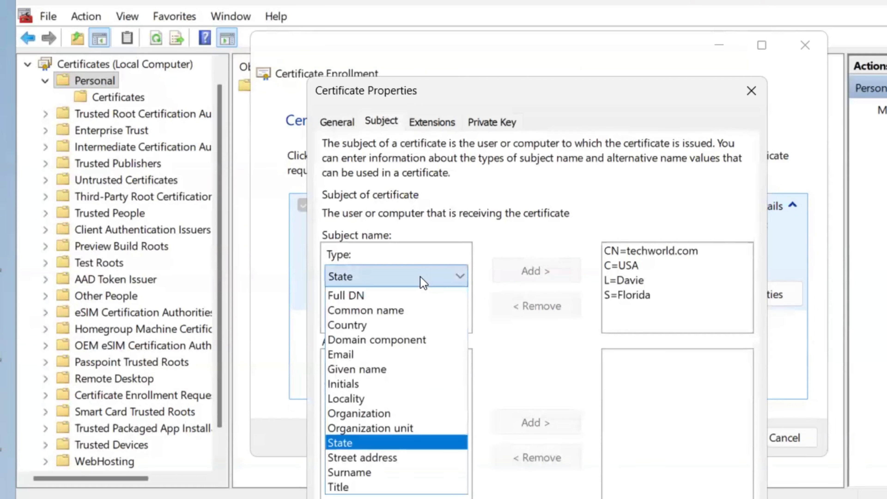
{"action": "left_click", "coordinate": [401, 413]}
{"action": "left_click", "coordinate": [389, 318]}
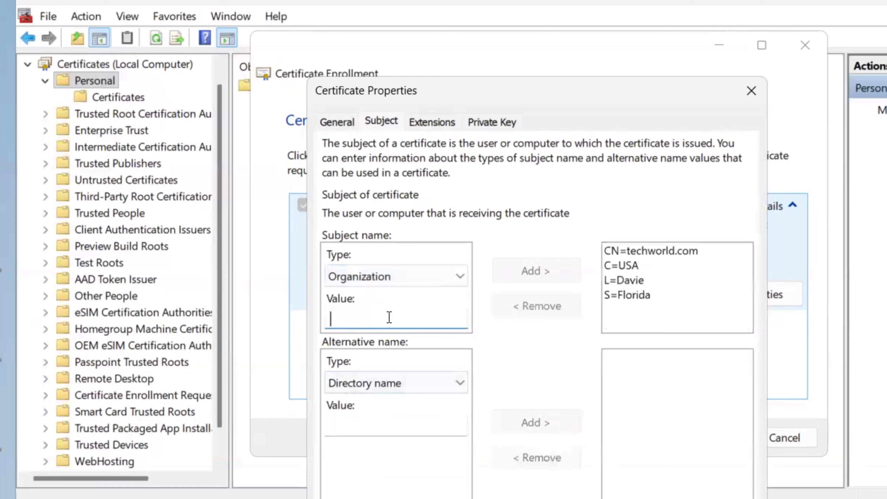
{"action": "type", "text": "techwor"}
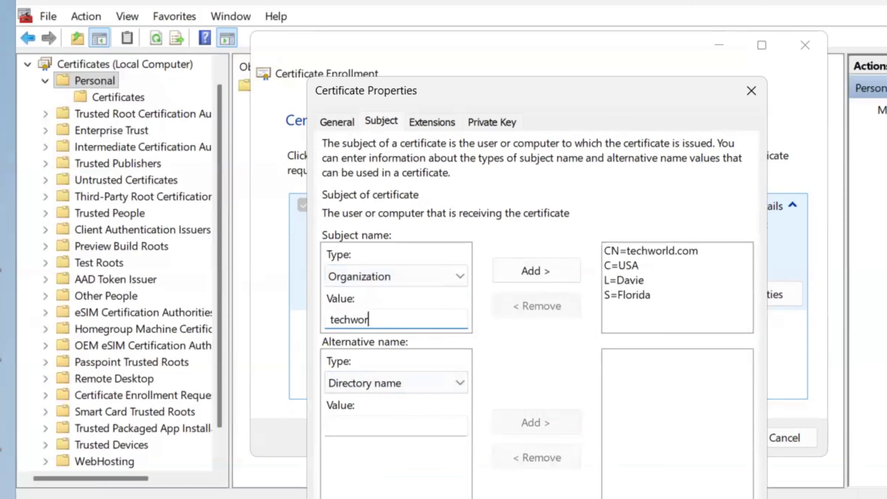
{"action": "type", "text": "ld"}
{"action": "left_click", "coordinate": [529, 275]}
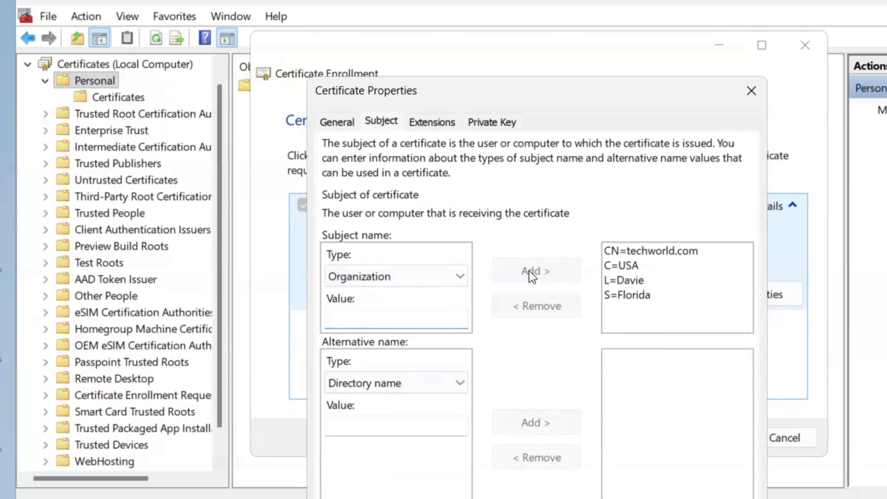
Add the organization unit IT to the certificate's subject name
{"action": "left_click", "coordinate": [452, 277]}
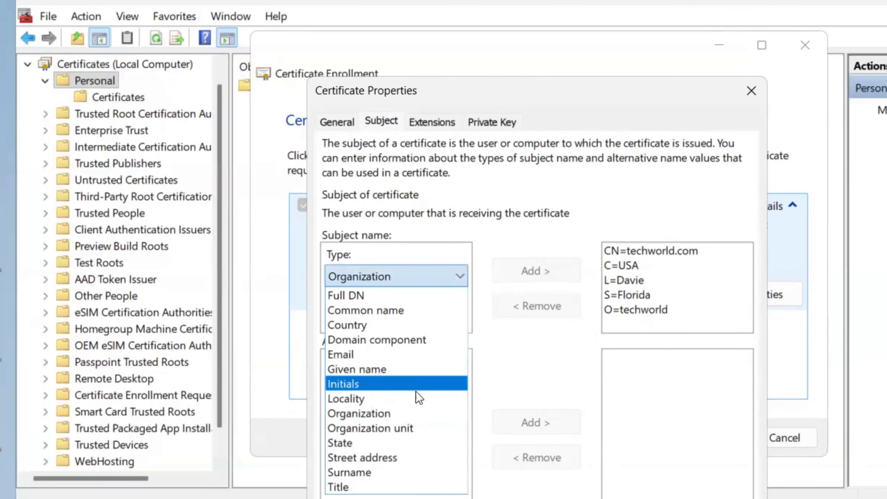
{"action": "left_click", "coordinate": [403, 427]}
{"action": "left_click", "coordinate": [399, 319]}
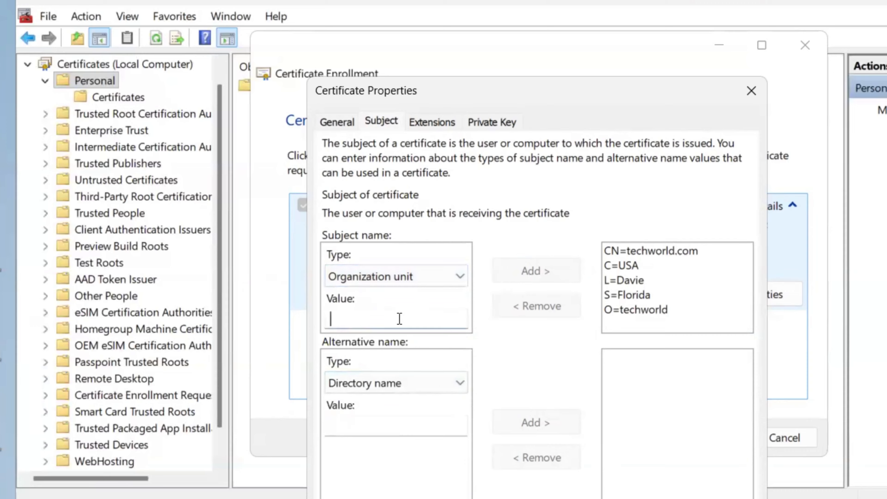
{"action": "type", "text": "I"}
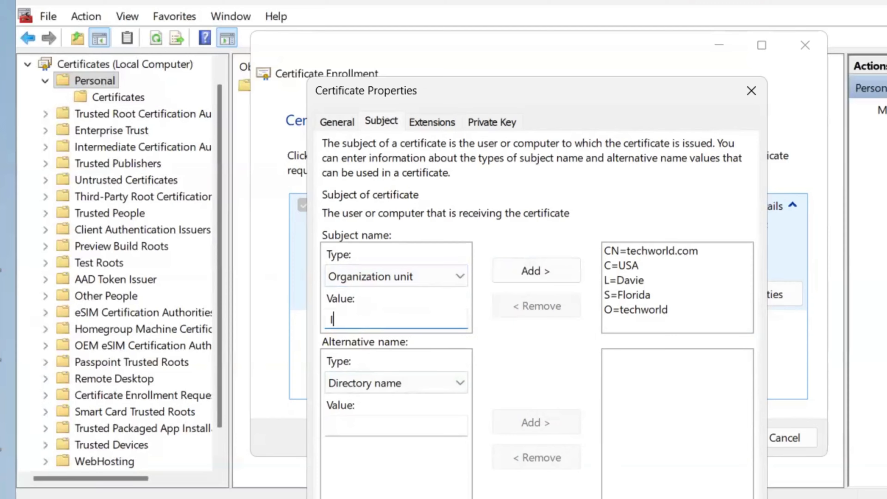
{"action": "type", "text": "T"}
{"action": "left_click", "coordinate": [540, 269]}
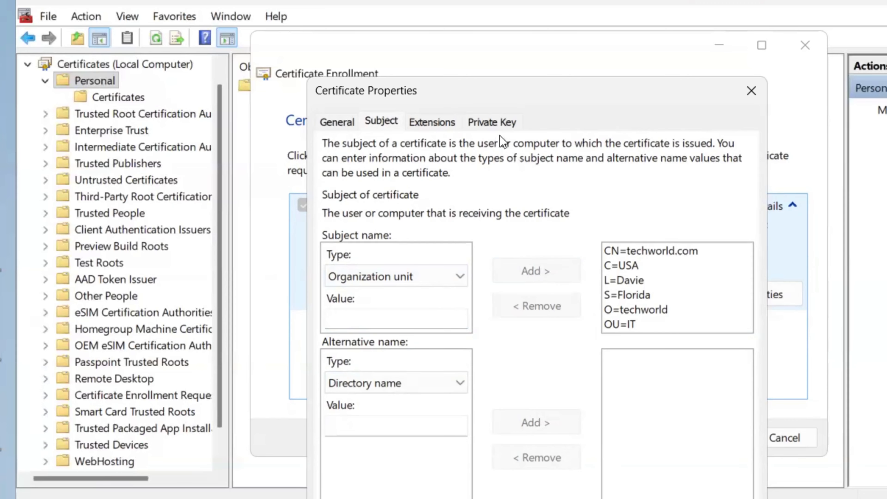
In the private key settings, deselect Microsoft Strong Cryptographic Provider (Signature) and set the key type to Exchange
{"action": "left_click", "coordinate": [493, 129]}
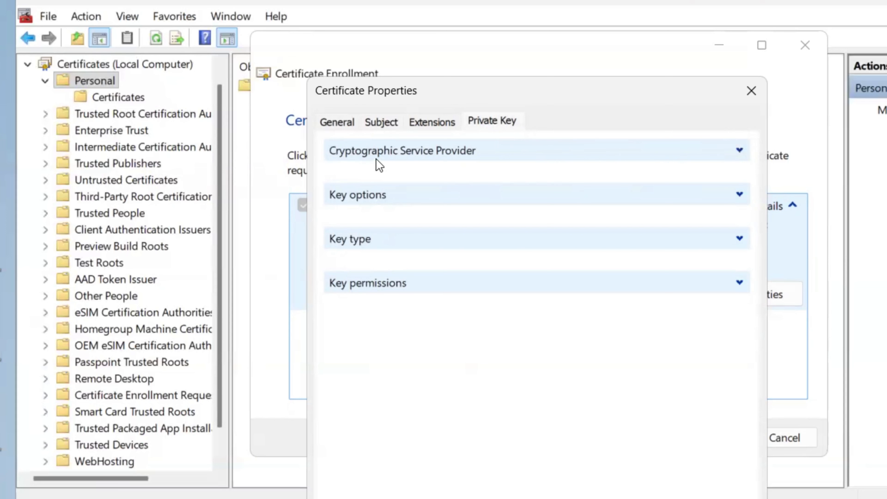
{"action": "left_click", "coordinate": [740, 151]}
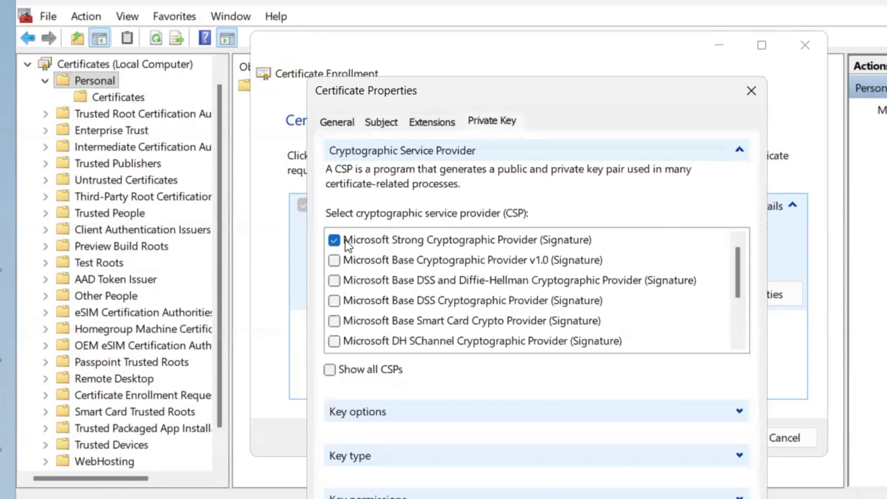
{"action": "left_click", "coordinate": [334, 240]}
{"action": "left_click", "coordinate": [740, 456]}
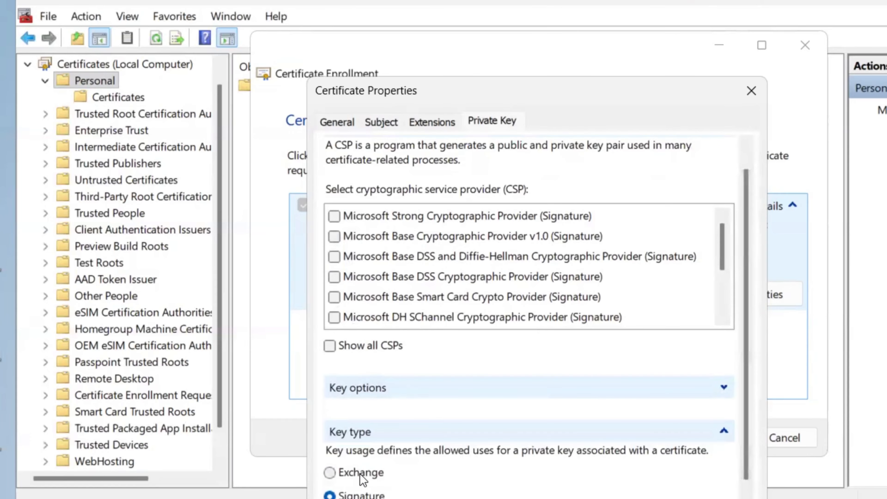
{"action": "left_click", "coordinate": [337, 478]}
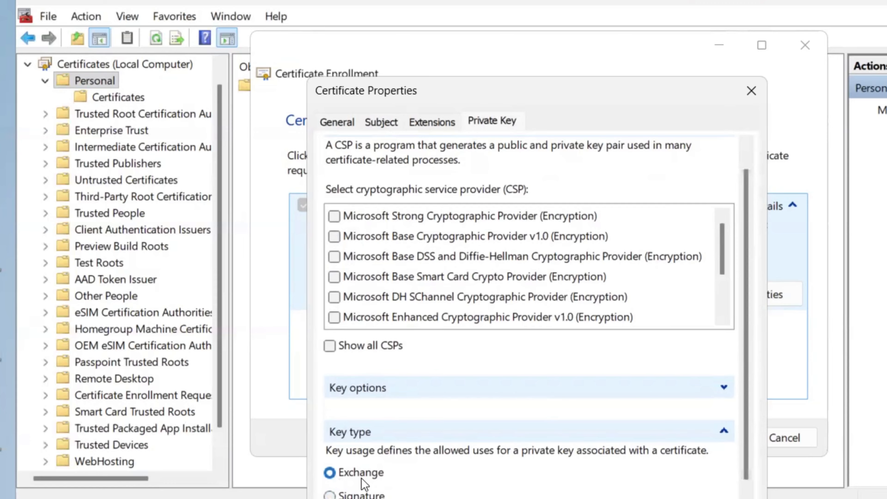
{"action": "left_click", "coordinate": [363, 349]}
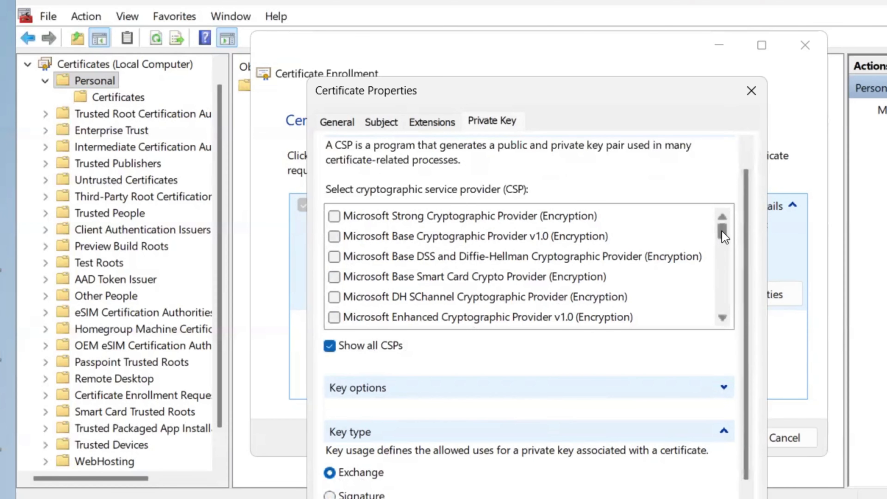
{"action": "left_click_drag", "start_coordinate": [722, 238], "coordinate": [719, 314]}
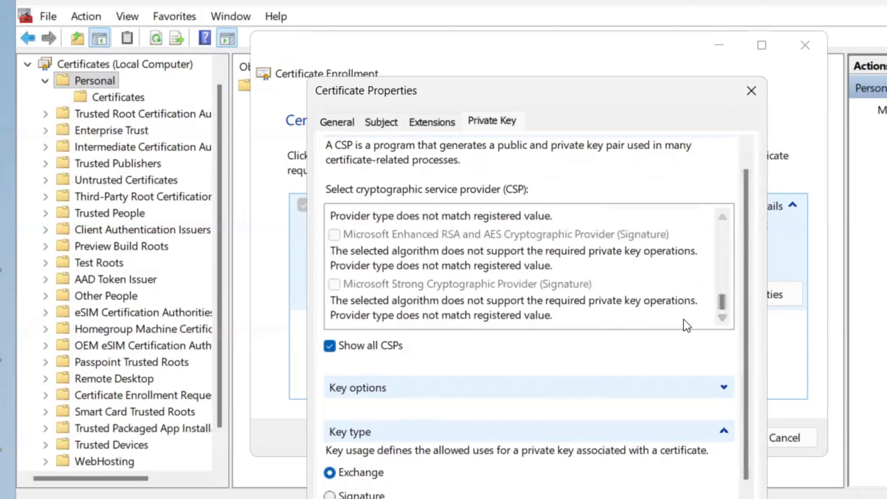
{"action": "left_click", "coordinate": [330, 350]}
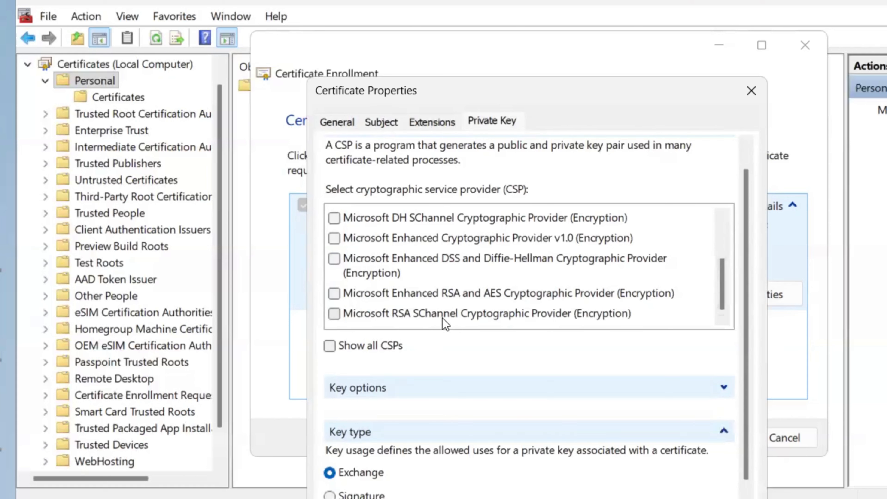
Select Microsoft RSA SChannel Cryptographic Provider (Encryption) as the service provider and set the key size to 2048
{"action": "left_click", "coordinate": [336, 317]}
{"action": "left_click", "coordinate": [722, 389]}
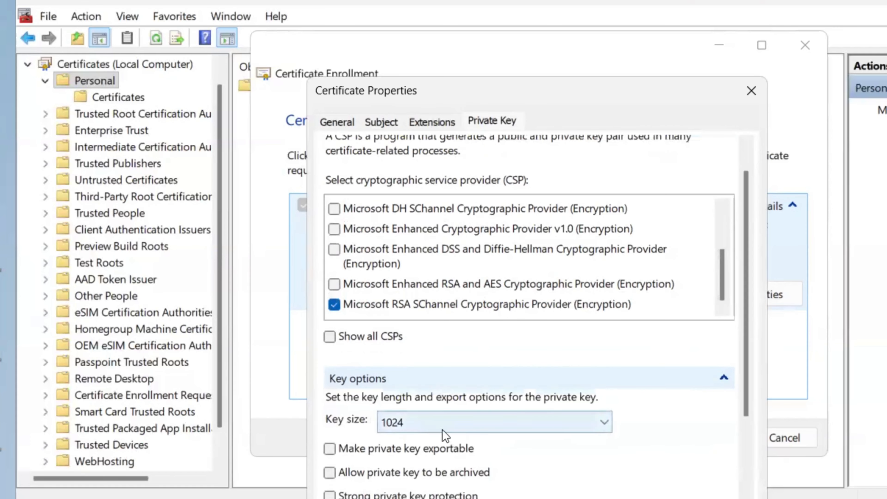
{"action": "left_click", "coordinate": [454, 428]}
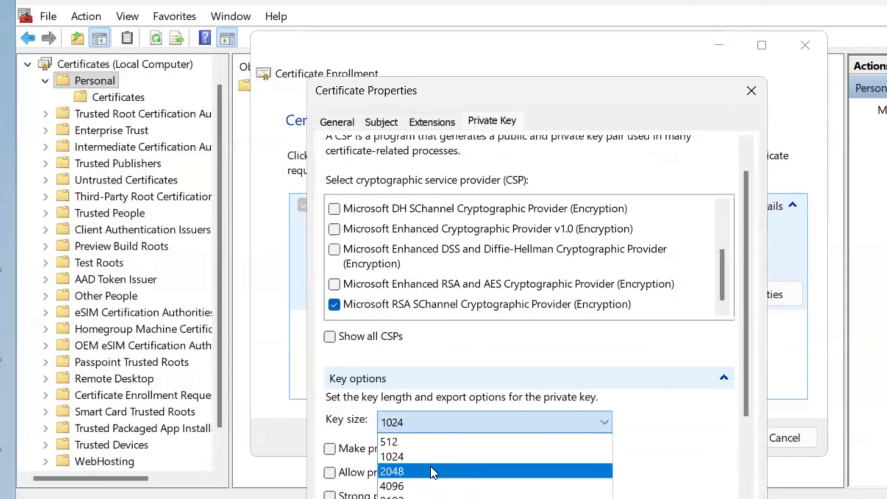
{"action": "left_click", "coordinate": [434, 473]}
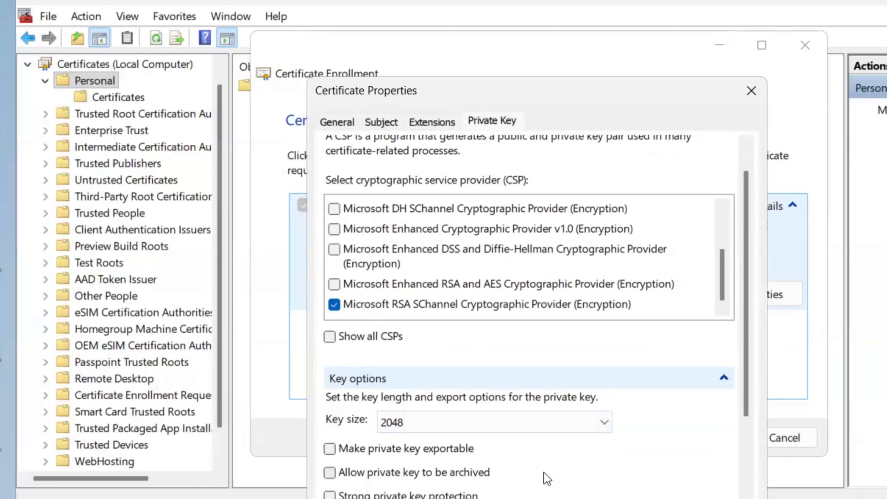
Make the private key exportable, then accept the certificate properties and proceed to saving the offline request
{"action": "left_click", "coordinate": [420, 455]}
{"action": "scroll", "coordinate": [529, 308], "scroll_direction": "up", "scroll_amount": 1}
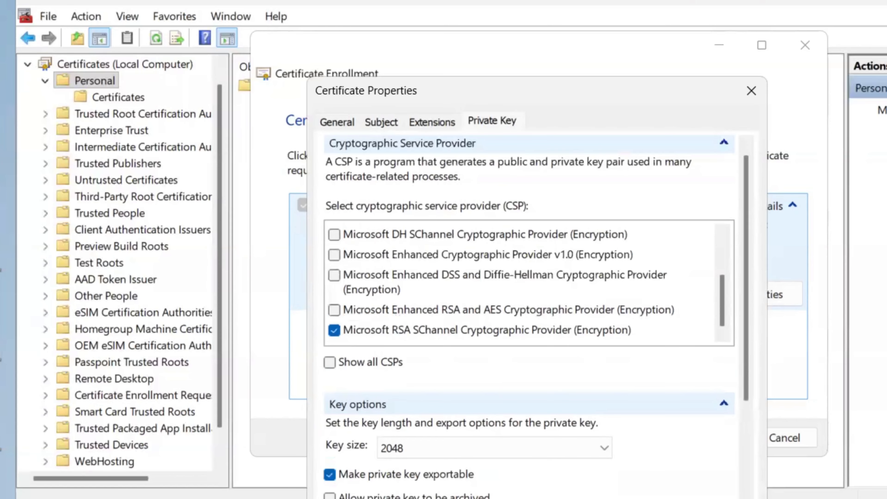
{"action": "key", "text": "Return"}
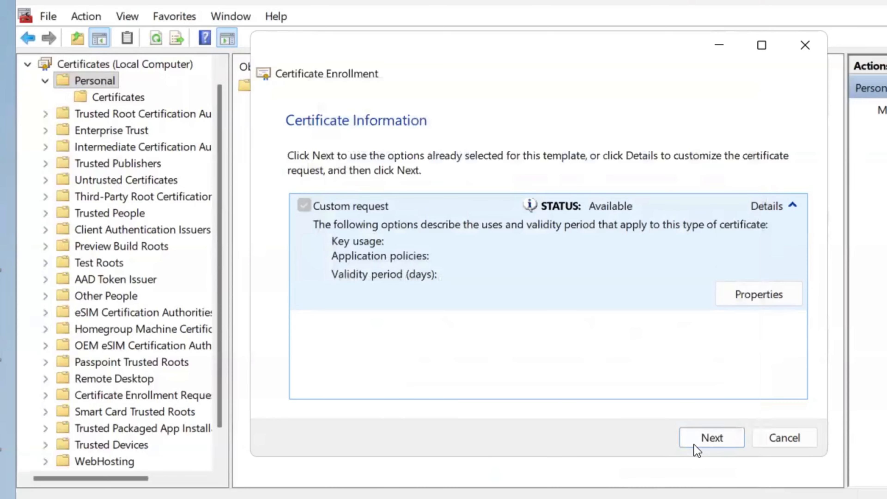
{"action": "left_click", "coordinate": [710, 442]}
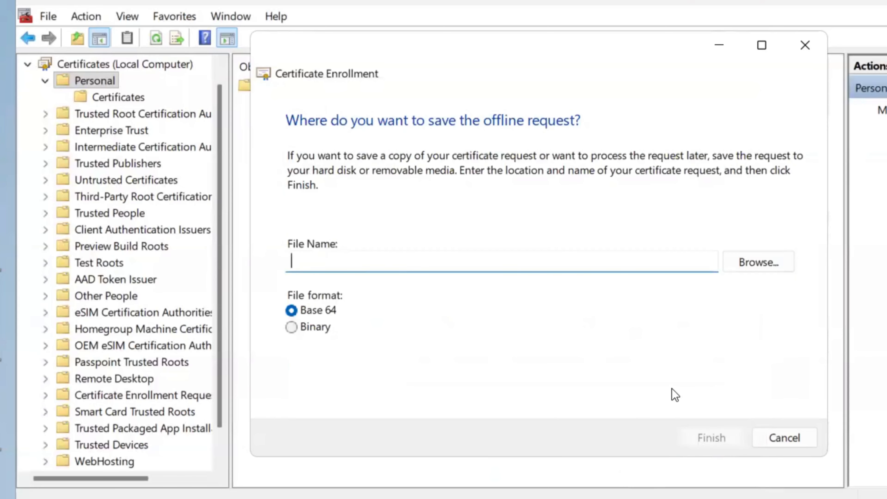
Save the offline request as techworld.csr in the csr folder under Documents and finish the enrollment
{"action": "left_click", "coordinate": [765, 271]}
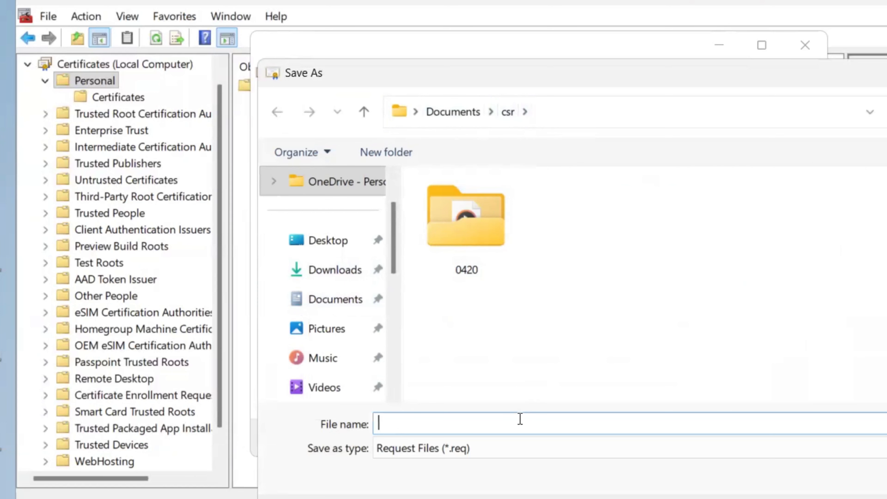
{"action": "type", "text": "techworld"}
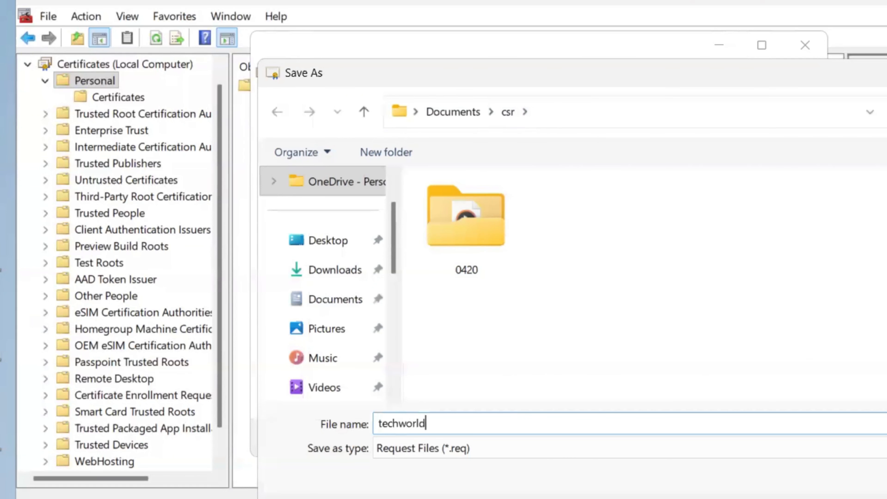
{"action": "type", "text": ".csr"}
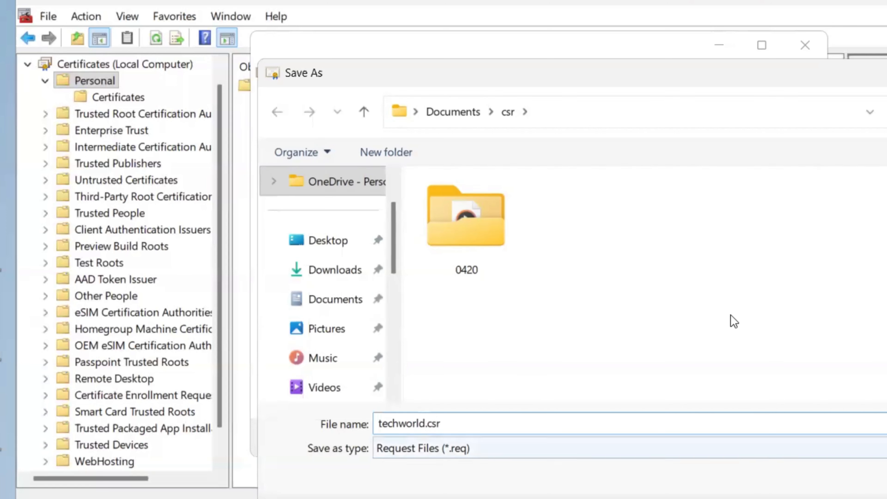
{"action": "left_click", "coordinate": [632, 116]}
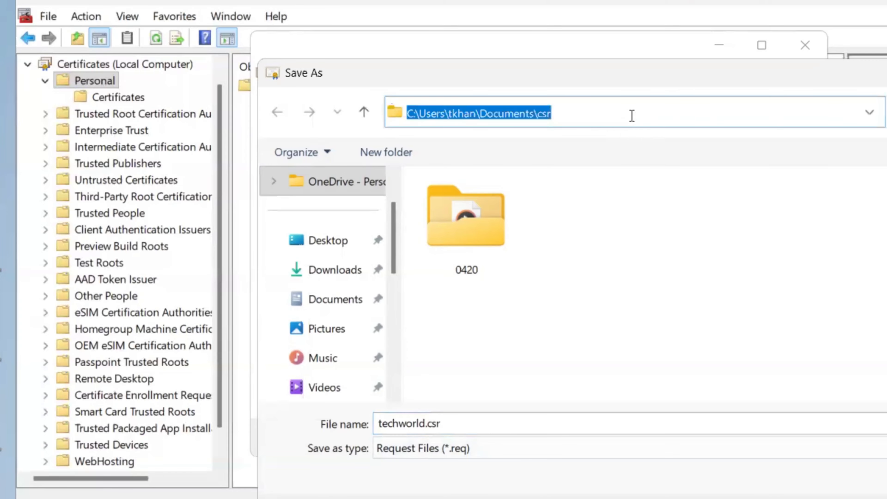
{"action": "left_click", "coordinate": [750, 319]}
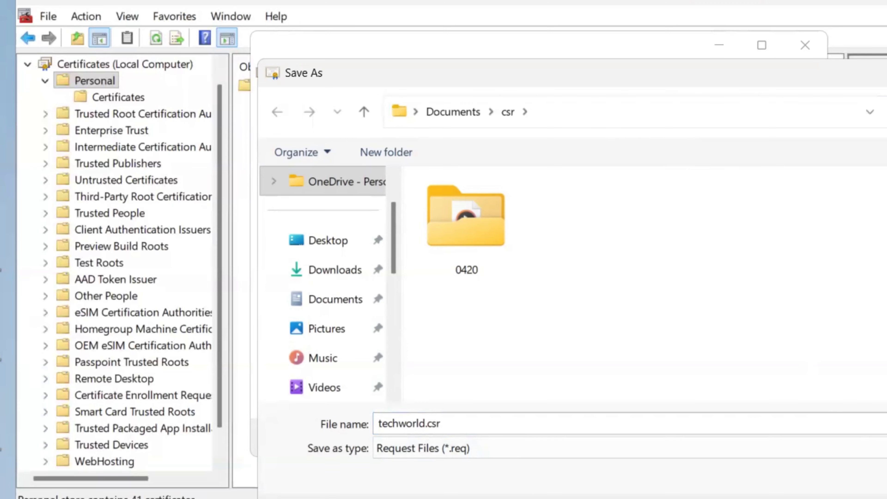
{"action": "key", "text": "Return"}
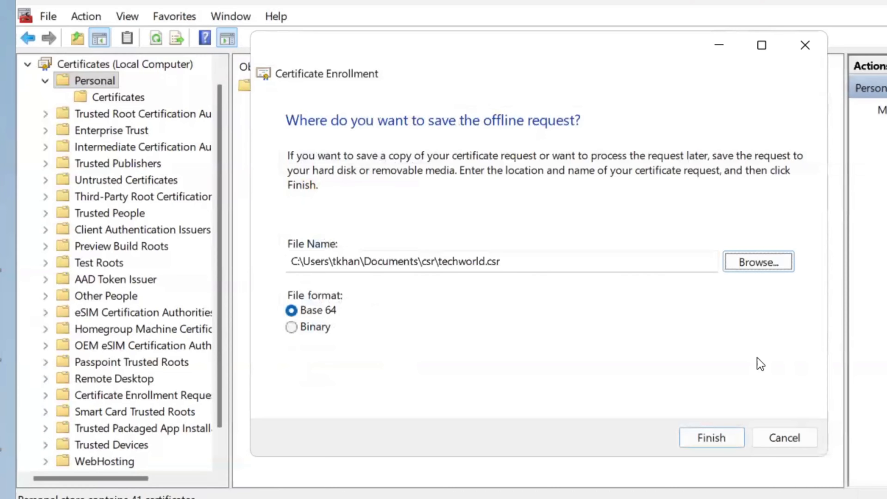
{"action": "left_click", "coordinate": [709, 439]}
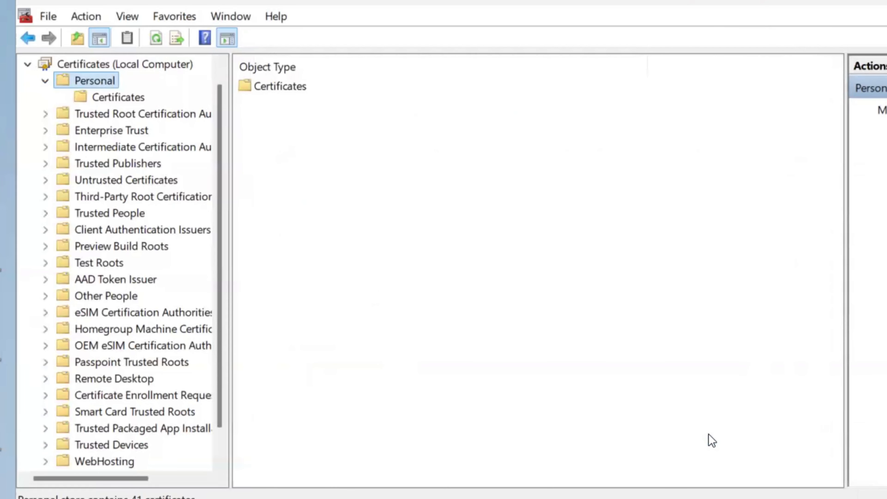
Open the csr folder under Documents in File Explorer through the Run dialog, using the copied folder path
{"action": "key", "text": "super+r"}
{"action": "key", "text": "ctrl+v"}
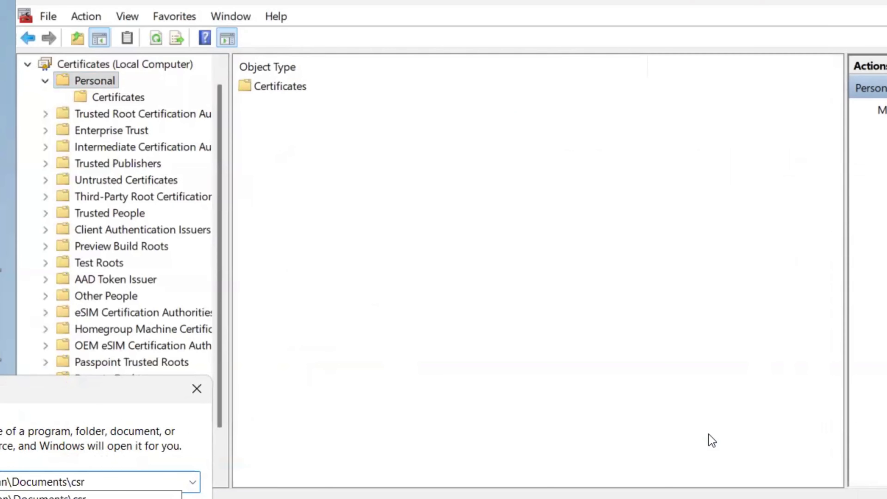
{"action": "key", "text": "Return"}
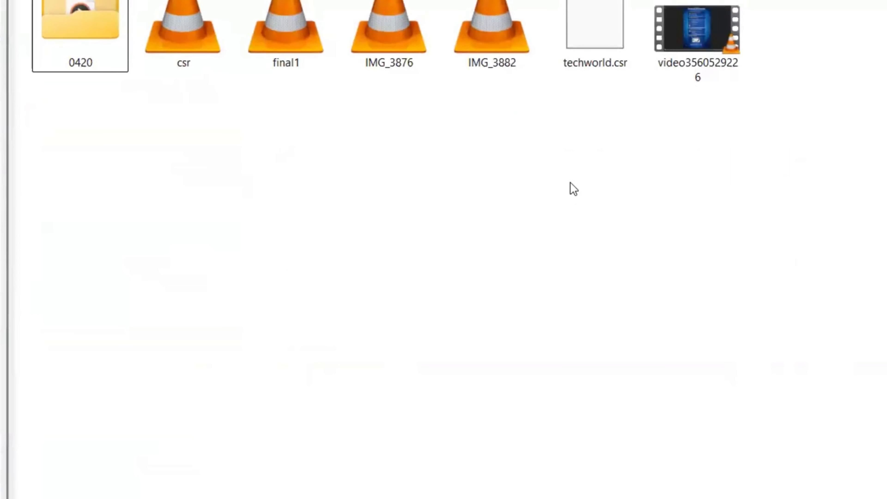
Open the techworld.csr file with Notepad, using that app just once for this file type
{"action": "left_click", "coordinate": [605, 58]}
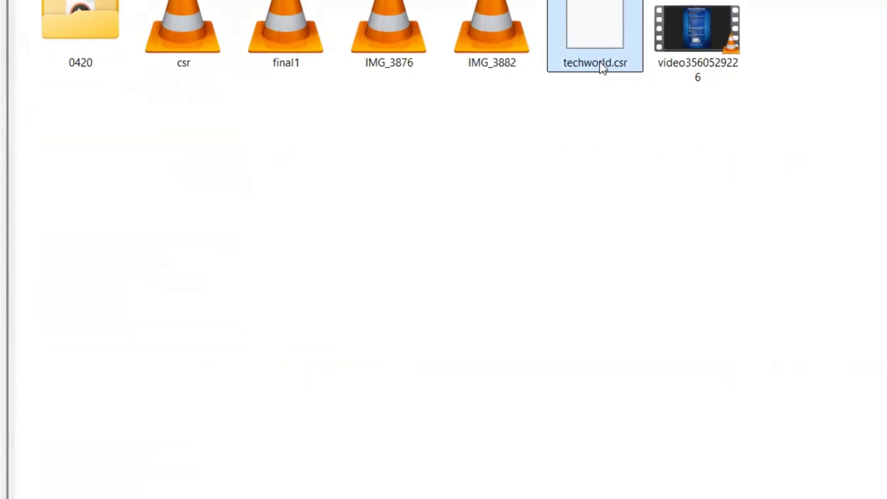
{"action": "right_click", "coordinate": [602, 66]}
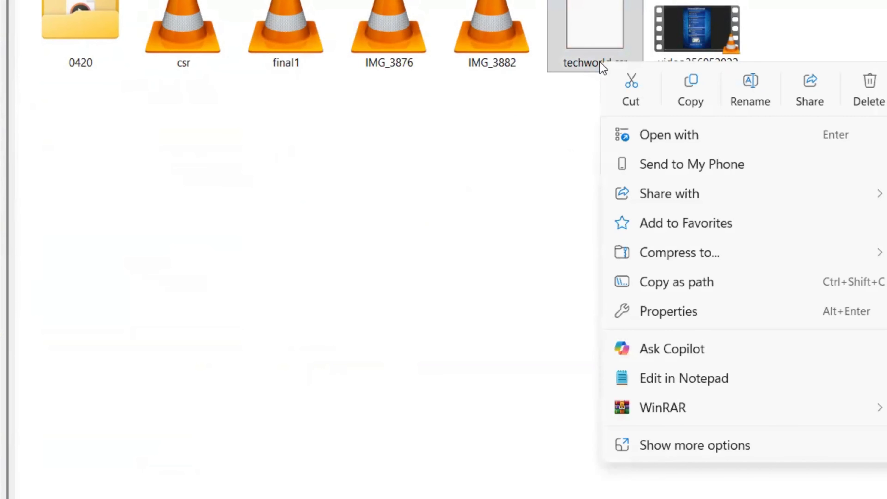
{"action": "left_click", "coordinate": [734, 139]}
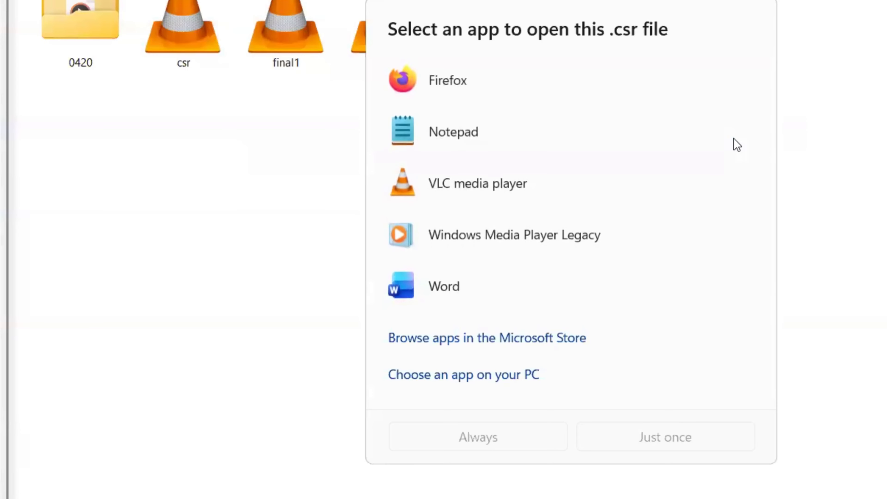
{"action": "left_click", "coordinate": [497, 126]}
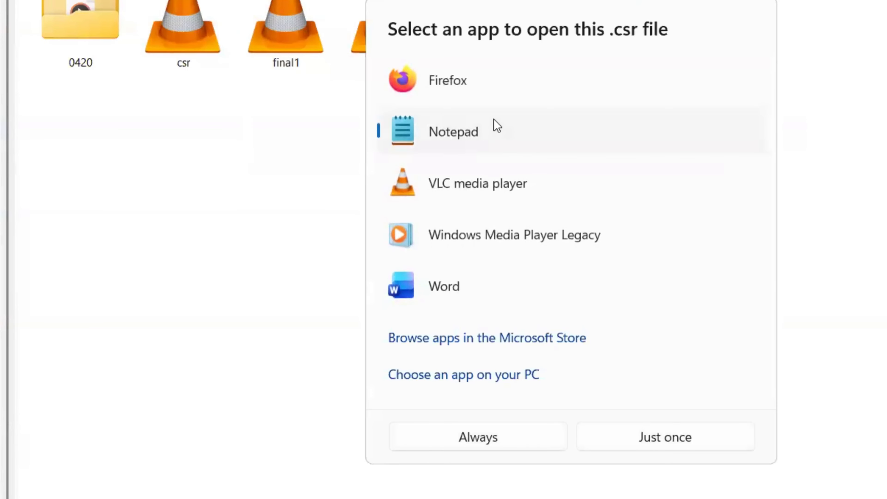
{"action": "left_click", "coordinate": [646, 443]}
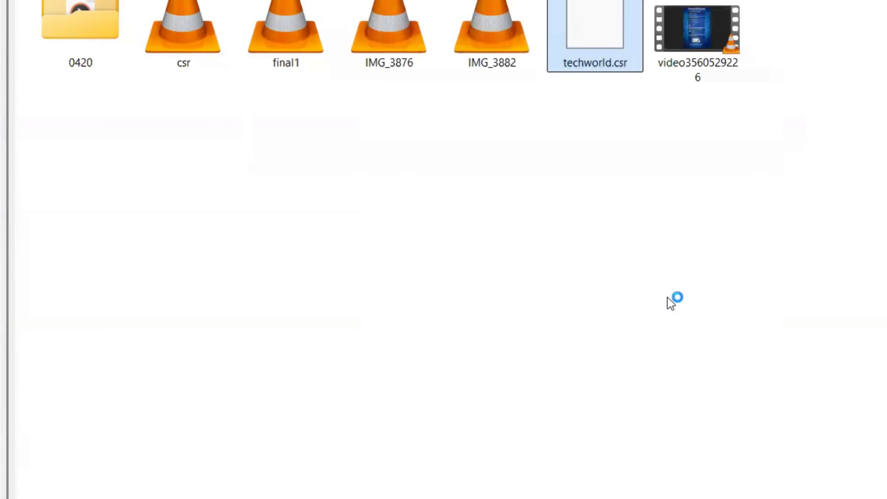